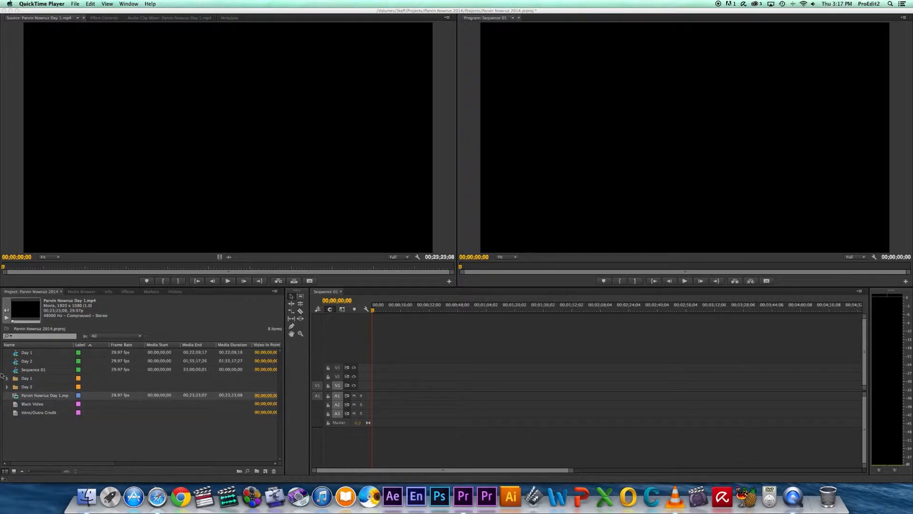
- Expand the Day 1 bin and open the clip 417_0328_02.MP4 in the Source Monitor
{"action": "left_click", "coordinate": [6, 379]}
{"action": "left_click", "coordinate": [7, 378]}
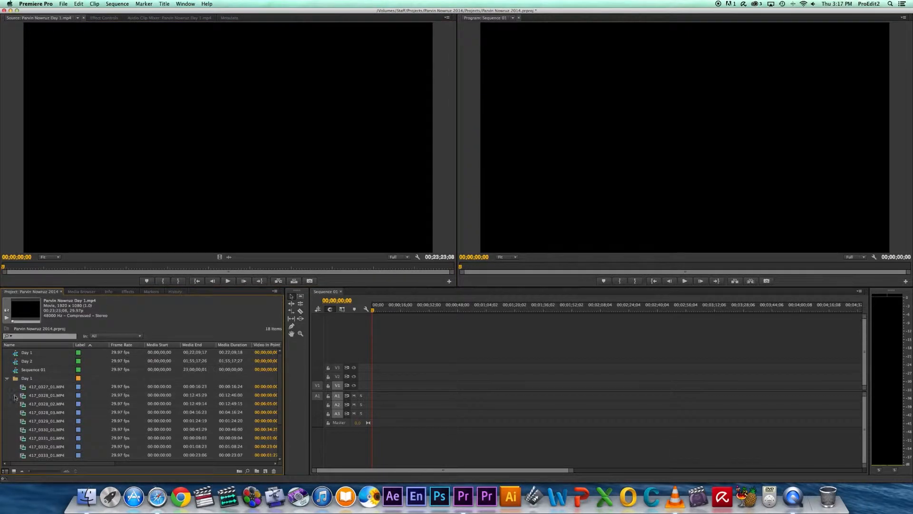
{"action": "double_click", "coordinate": [22, 403]}
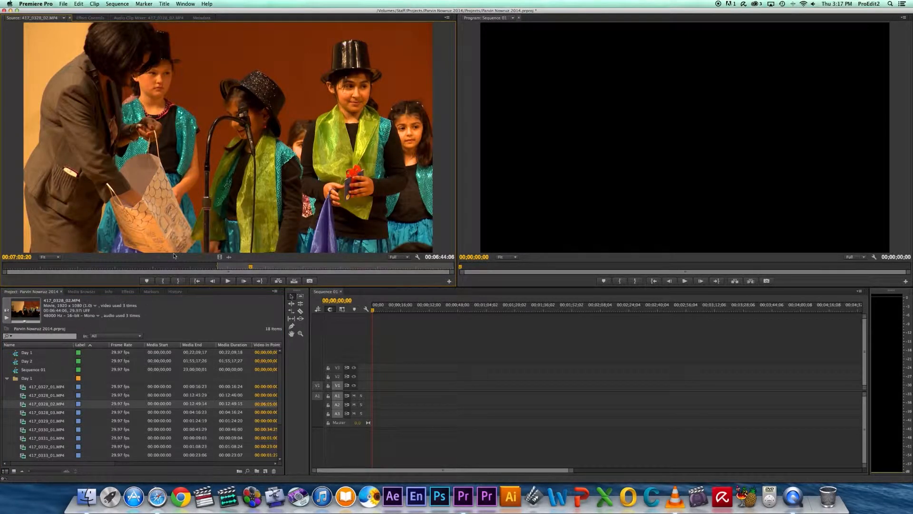
- Find the start of the purple-scarf dance in the source clip and mark an In point at about 00;01;55
{"action": "left_click_drag", "start_coordinate": [157, 272], "coordinate": [67, 267]}
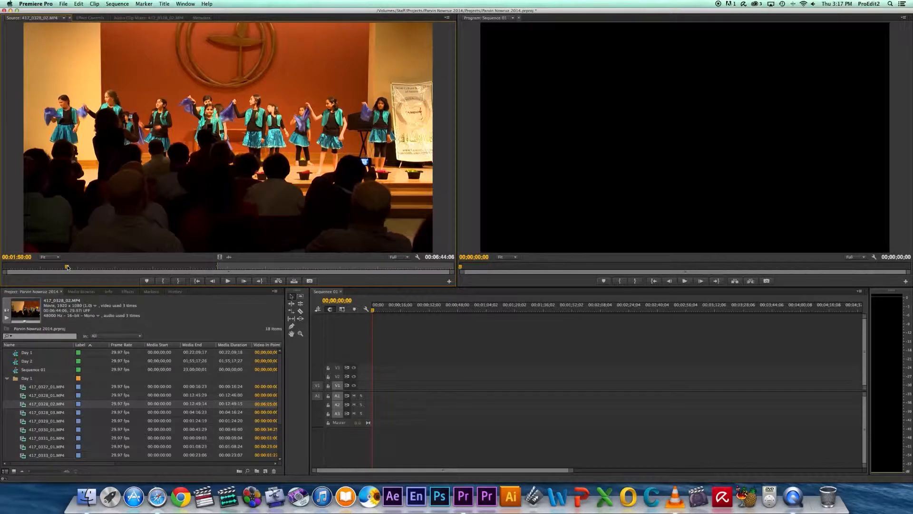
{"action": "left_click_drag", "start_coordinate": [67, 267], "coordinate": [70, 267]}
{"action": "key", "text": "i"}
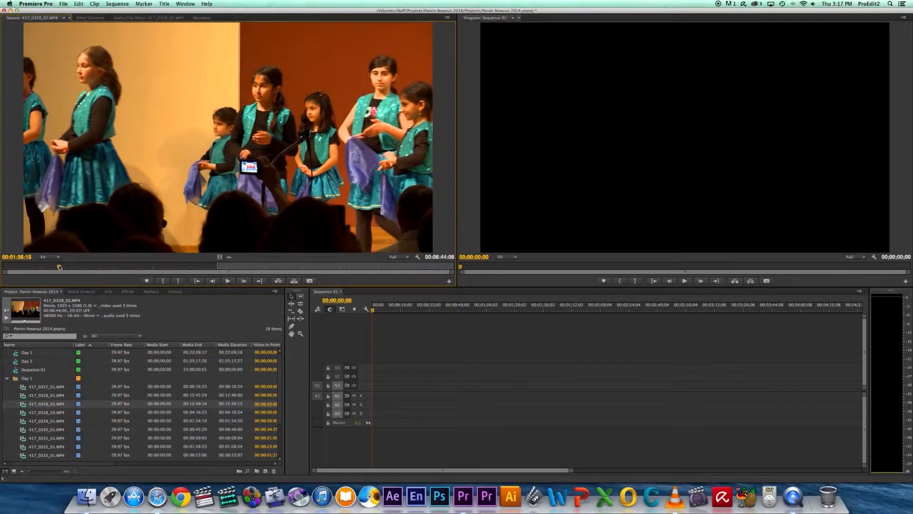
{"action": "left_click_drag", "start_coordinate": [64, 267], "coordinate": [67, 267]}
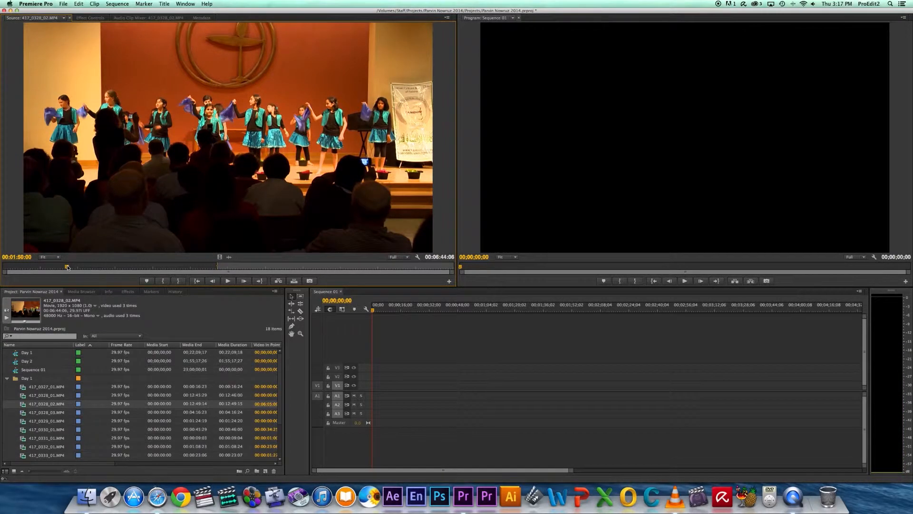
{"action": "left_click_drag", "start_coordinate": [67, 267], "coordinate": [71, 267]}
{"action": "key", "text": "i"}
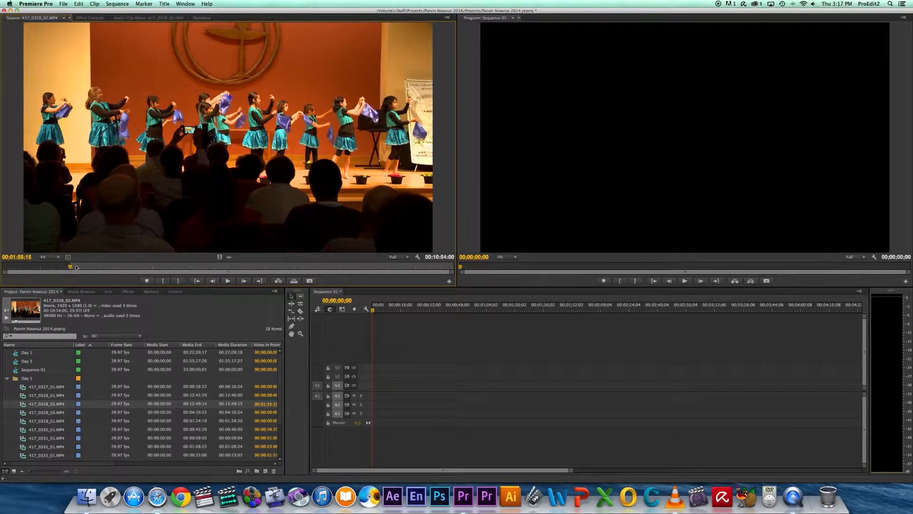
- Mark the source clip's Out point at 00;07;11;17, during the gift handover
{"action": "left_click", "coordinate": [109, 268]}
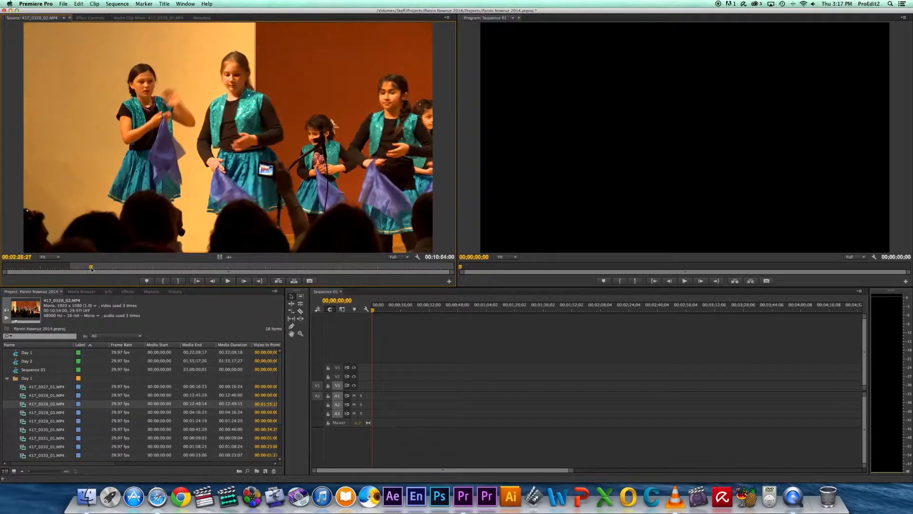
{"action": "left_click_drag", "start_coordinate": [112, 269], "coordinate": [257, 265]}
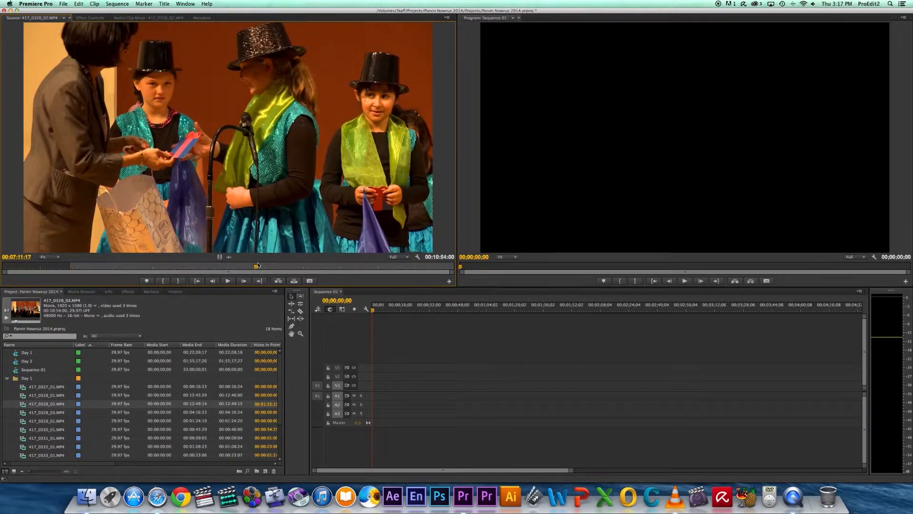
{"action": "key", "text": "o"}
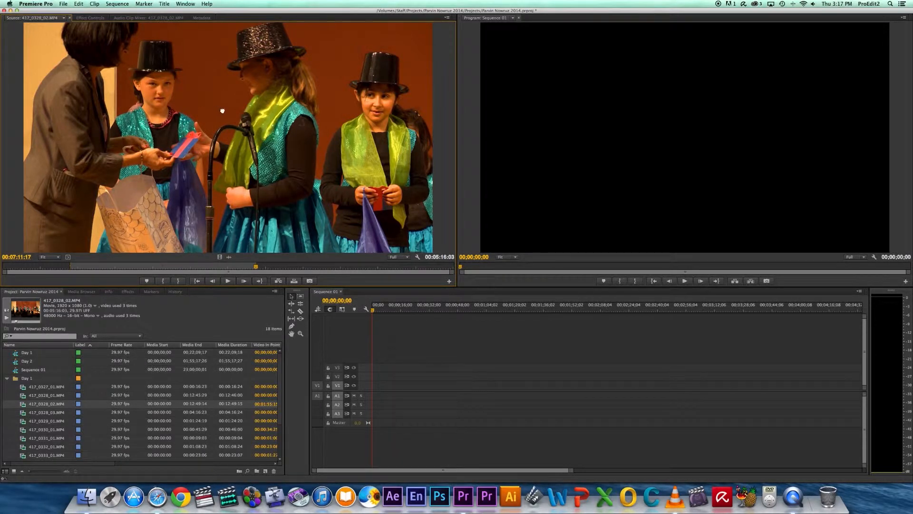
- Place the marked range of 417_0328_02.MP4 on V1 at the very start of Sequence 01
{"action": "left_click_drag", "start_coordinate": [322, 179], "coordinate": [385, 384]}
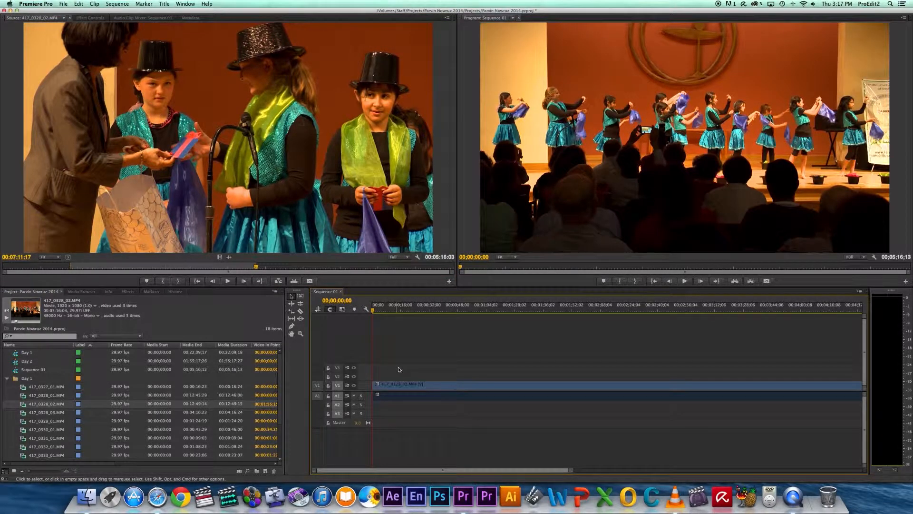
{"action": "key", "text": "minus"}
{"action": "key", "text": "minus"}
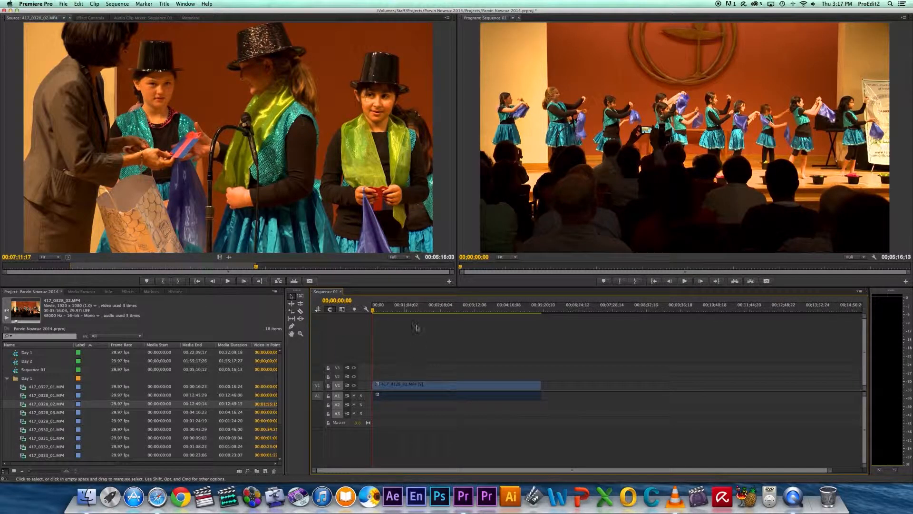
{"action": "left_click", "coordinate": [431, 310]}
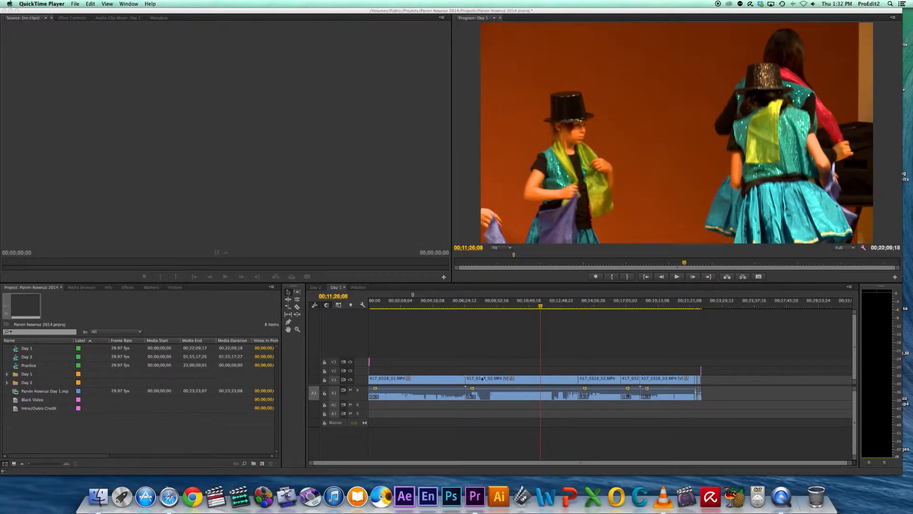
- Select the first two V1 clips of the Day 1 sequence in turn and view the clip commands available for 417_0328_02.MP4
{"action": "left_click", "coordinate": [433, 376]}
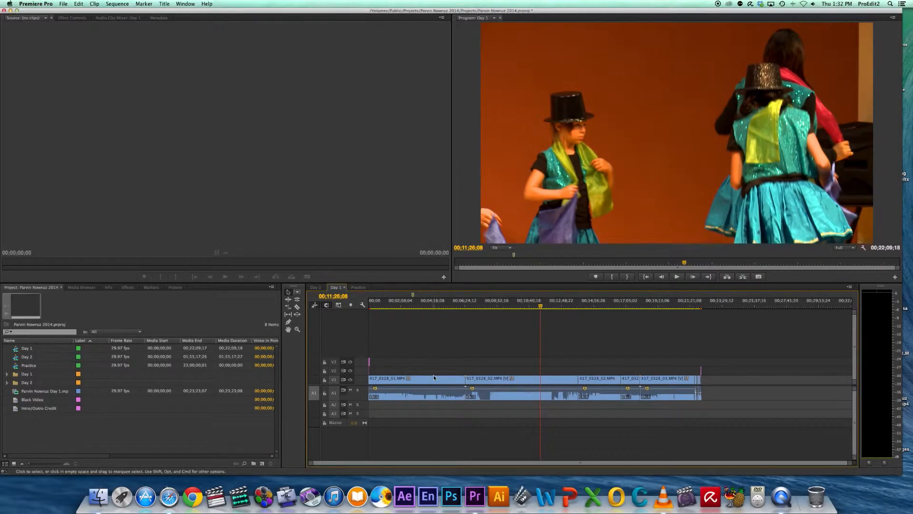
{"action": "left_click", "coordinate": [452, 380]}
{"action": "left_click", "coordinate": [502, 380]}
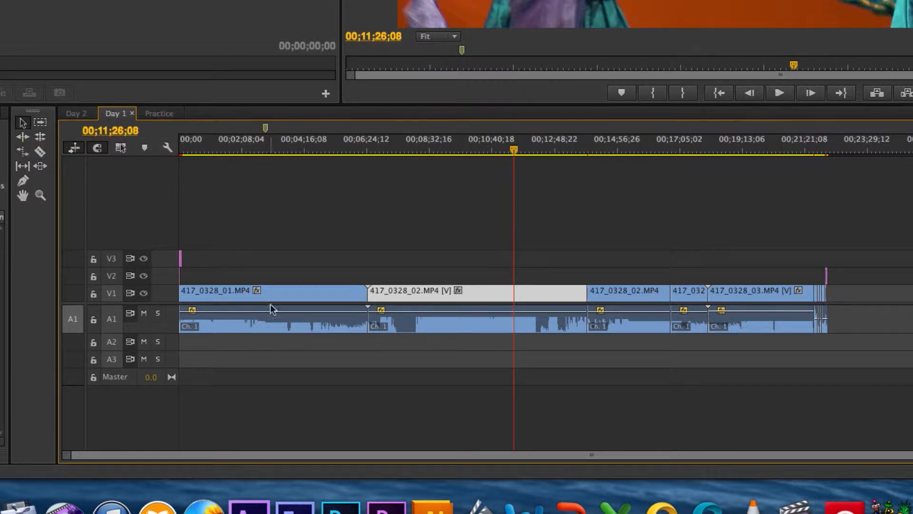
{"action": "left_click", "coordinate": [287, 297]}
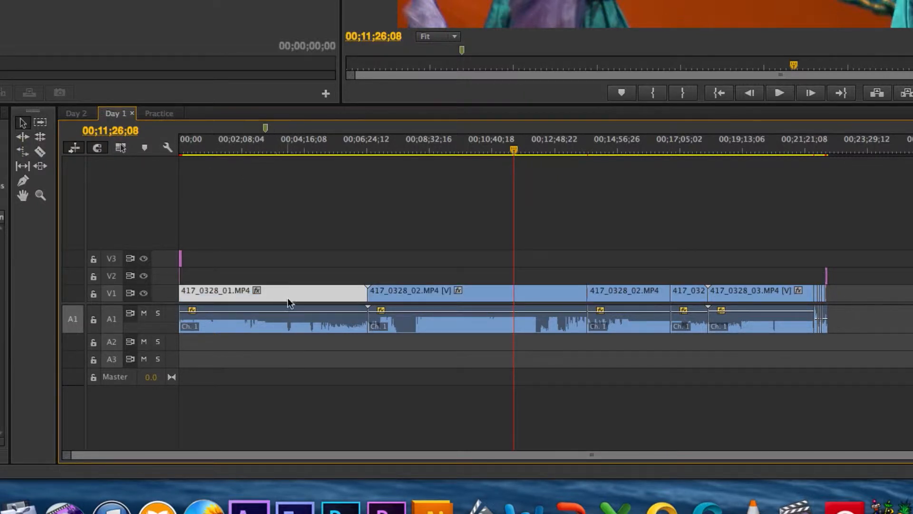
{"action": "right_click", "coordinate": [427, 292]}
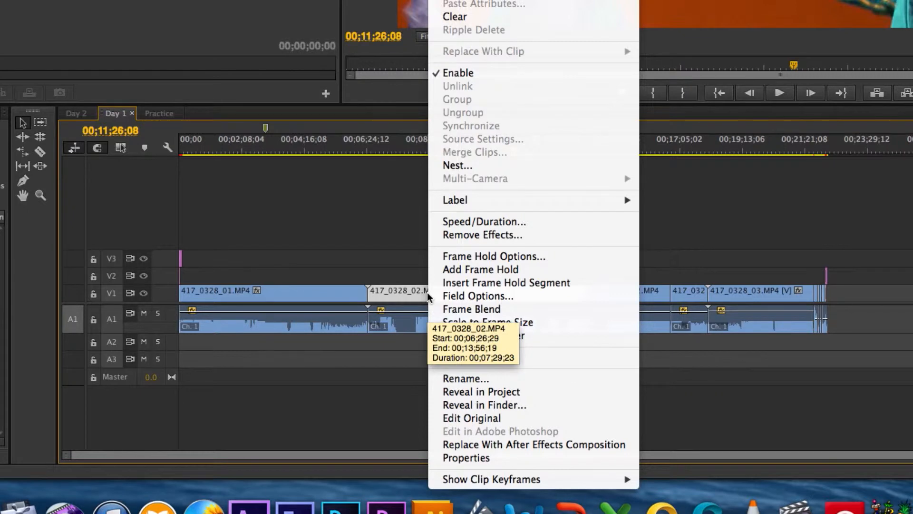
{"action": "left_click", "coordinate": [394, 270]}
- Shift the 417_0328_03.MP4 video on V1 by 15 frames and try lowering the second clip's audio level to about -0.79 dB
{"action": "mouse_move", "coordinate": [757, 291]}
{"action": "left_mouse_down"}
{"action": "mouse_move", "coordinate": [756, 262]}
{"action": "mouse_move", "coordinate": [691, 262]}
{"action": "mouse_move", "coordinate": [757, 262]}
{"action": "mouse_move", "coordinate": [757, 291]}
{"action": "left_mouse_up"}
{"action": "left_click_drag", "start_coordinate": [453, 313], "coordinate": [453, 320]}
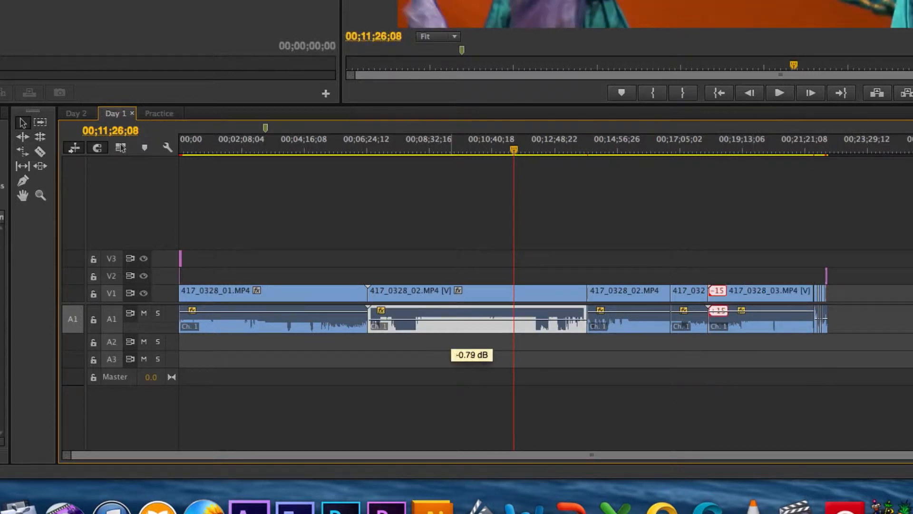
- With the Track Select tool, move the third clip and everything after it about 1 min 16 s later, leaving a gap
{"action": "left_click", "coordinate": [41, 123]}
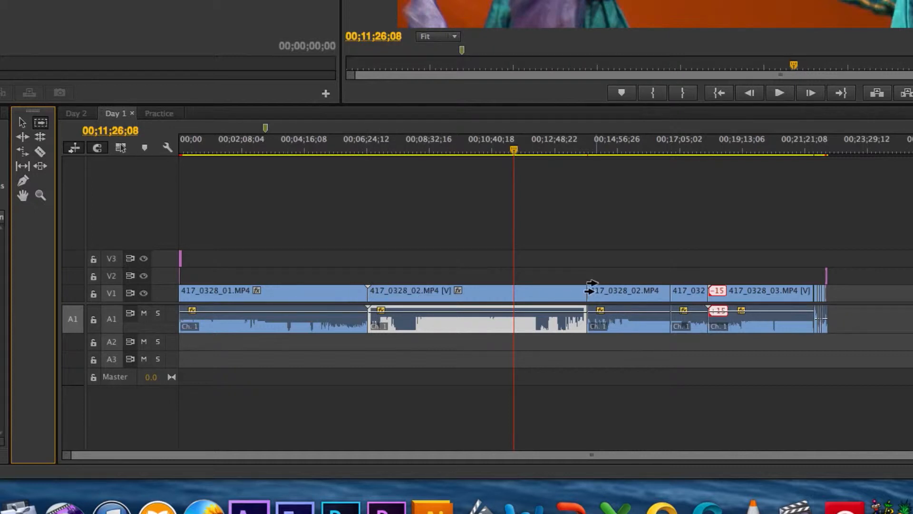
{"action": "left_click", "coordinate": [602, 291]}
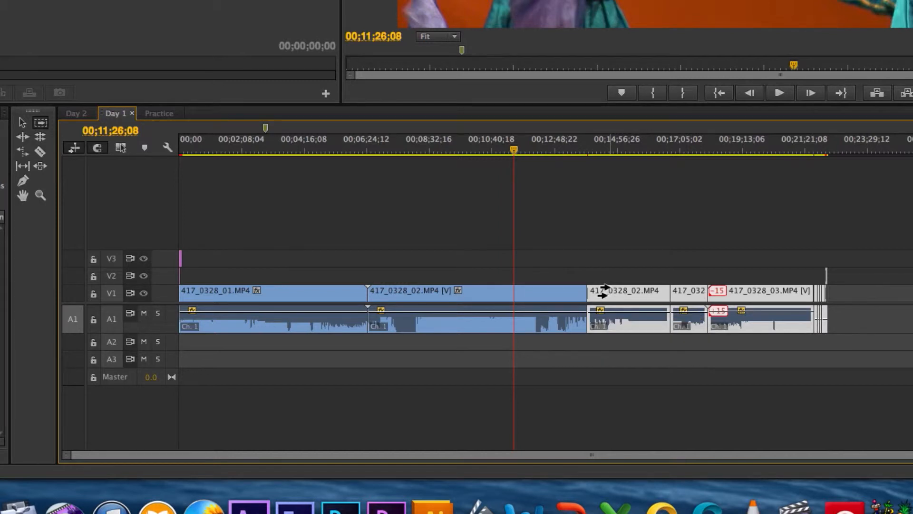
{"action": "left_click_drag", "start_coordinate": [603, 290], "coordinate": [641, 290]}
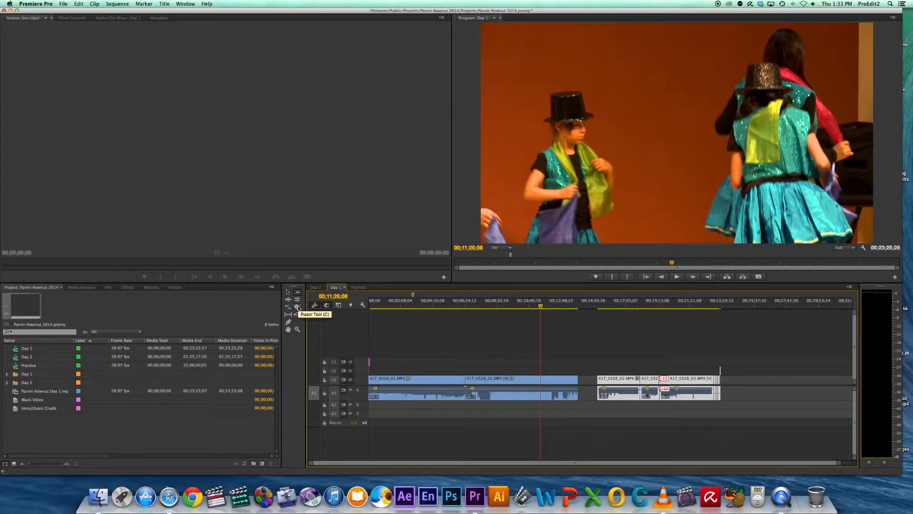
- Split the second V1 clip, 417_0328_02.MP4, with the Razor tool at 00;11;26;08 and at two earlier points
{"action": "left_click", "coordinate": [299, 308]}
{"action": "left_click", "coordinate": [540, 379]}
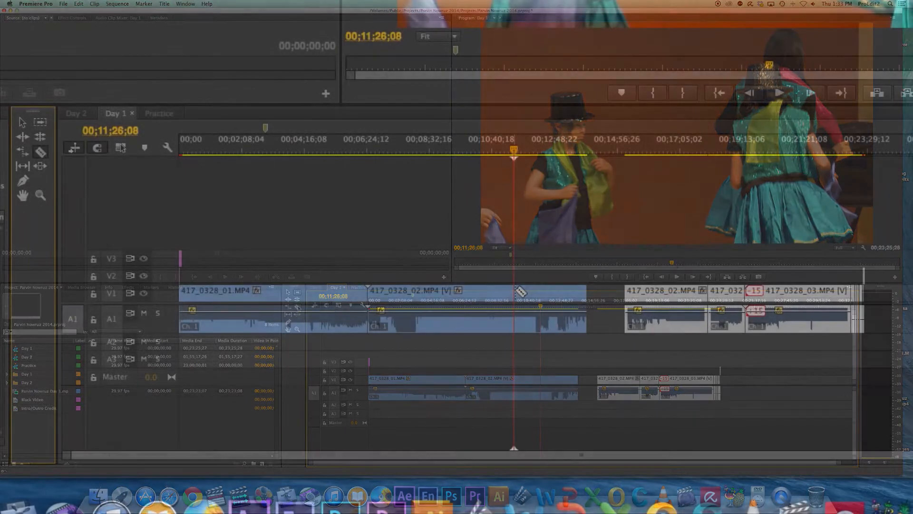
{"action": "left_click", "coordinate": [470, 294]}
{"action": "left_click", "coordinate": [421, 293]}
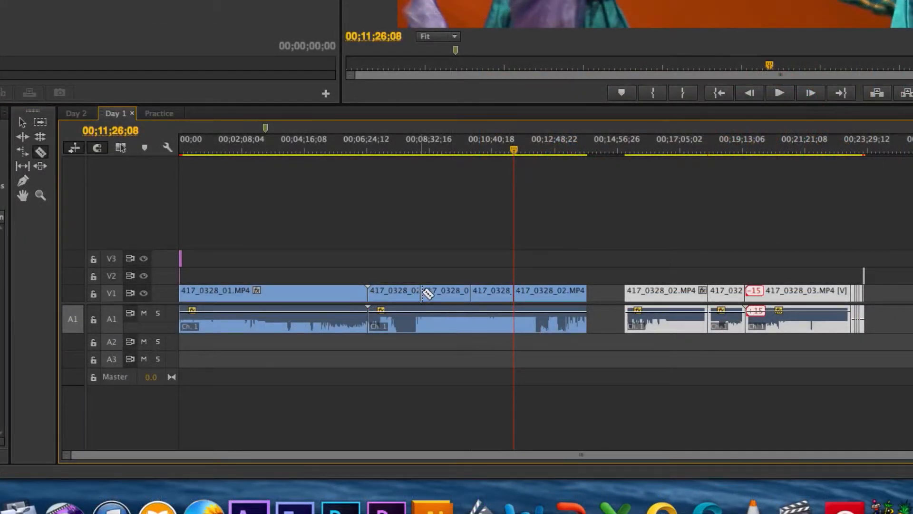
- Add four volume keyframes with the Pen tool to the A1 audio of 417_0328_02.MP4 around 00;09;15;19
{"action": "left_click_drag", "start_coordinate": [427, 150], "coordinate": [450, 150]}
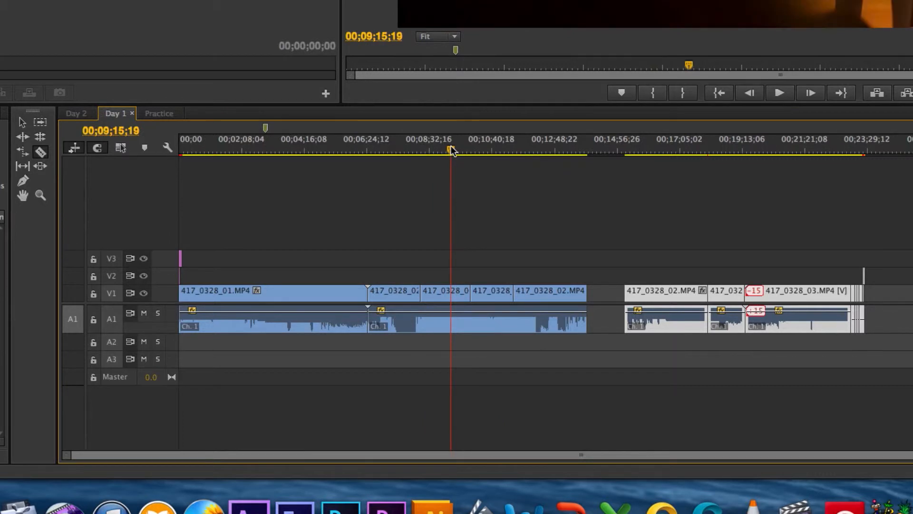
{"action": "key", "text": "v"}
{"action": "key", "text": "equal"}
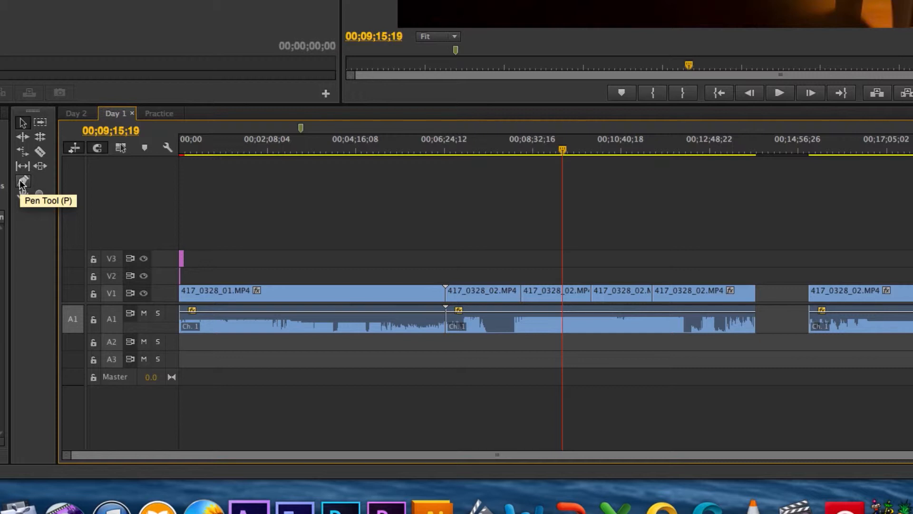
{"action": "left_click", "coordinate": [22, 181]}
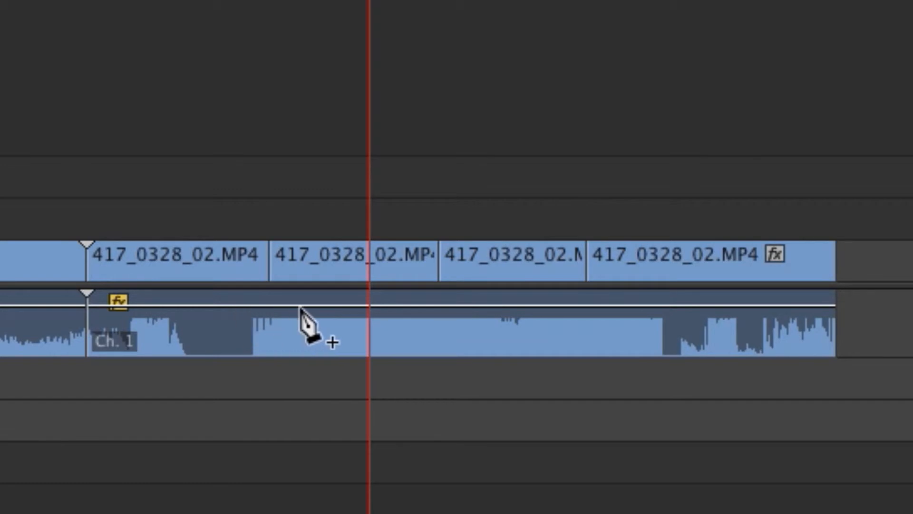
{"action": "left_click", "coordinate": [342, 309]}
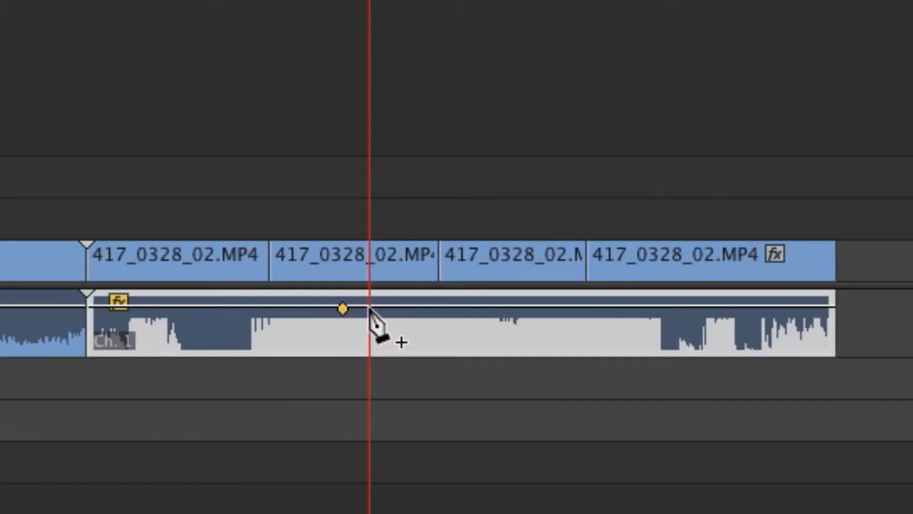
{"action": "mouse_move", "coordinate": [370, 308]}
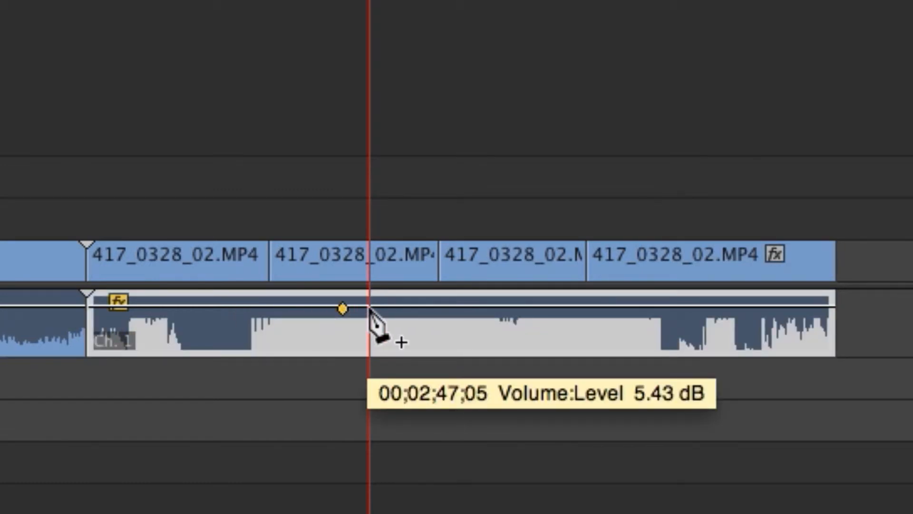
{"action": "left_click", "coordinate": [369, 309]}
{"action": "left_click", "coordinate": [410, 309]}
{"action": "left_click", "coordinate": [433, 308]}
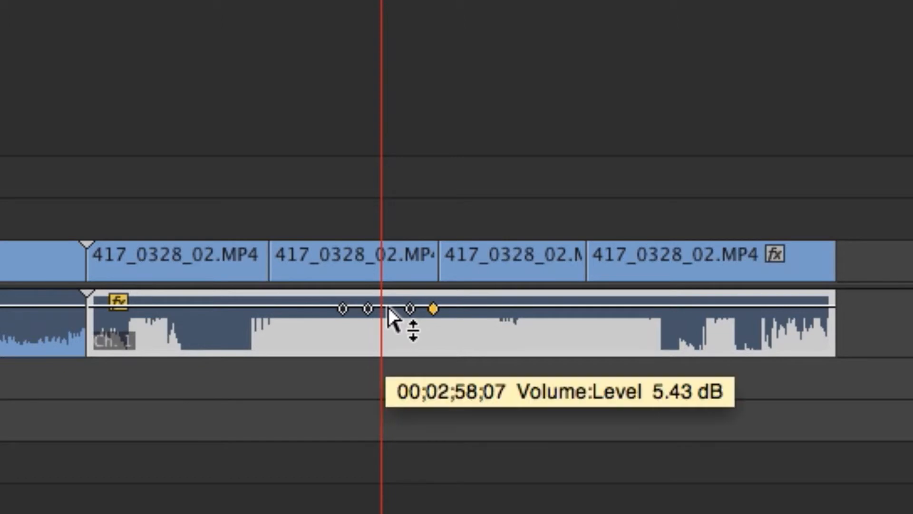
- Lower the volume between the two middle keyframes to form a dip and play the audio from just before it
{"action": "left_click", "coordinate": [388, 309]}
{"action": "left_click_drag", "start_coordinate": [388, 309], "coordinate": [388, 337]}
{"action": "left_click", "coordinate": [311, 1]}
{"action": "key", "text": "space"}
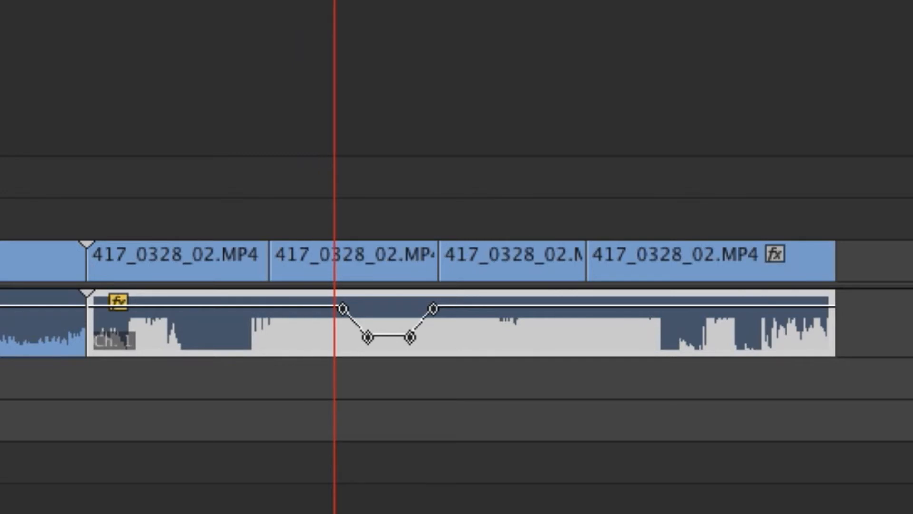